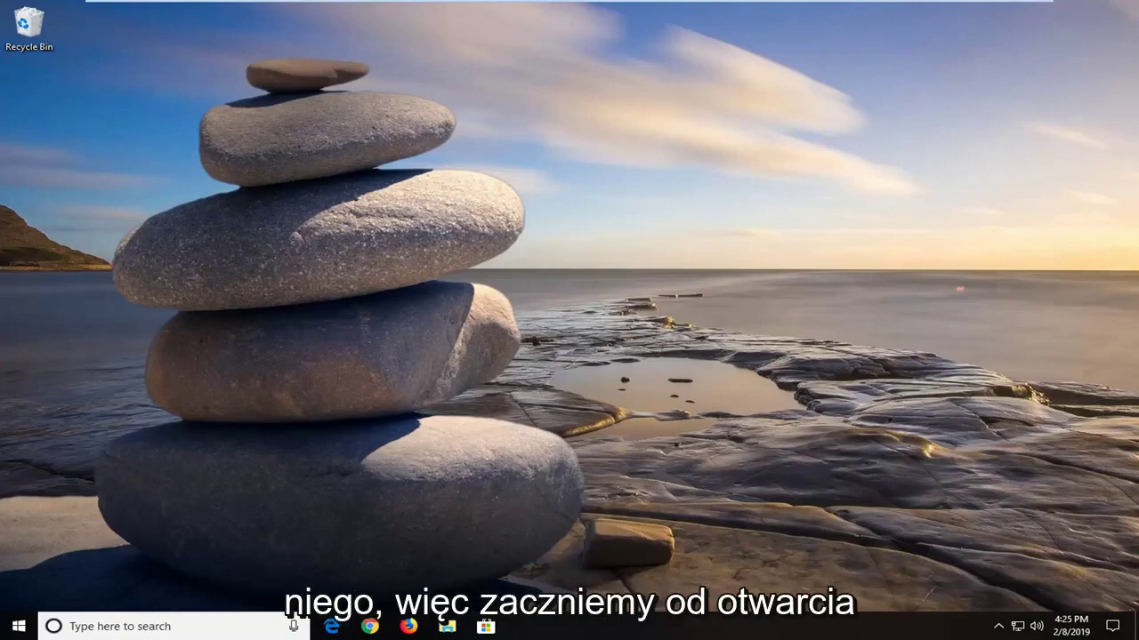
Step: Launch Device Manager from a Start search, then reposition and enlarge its window
click(9, 627)
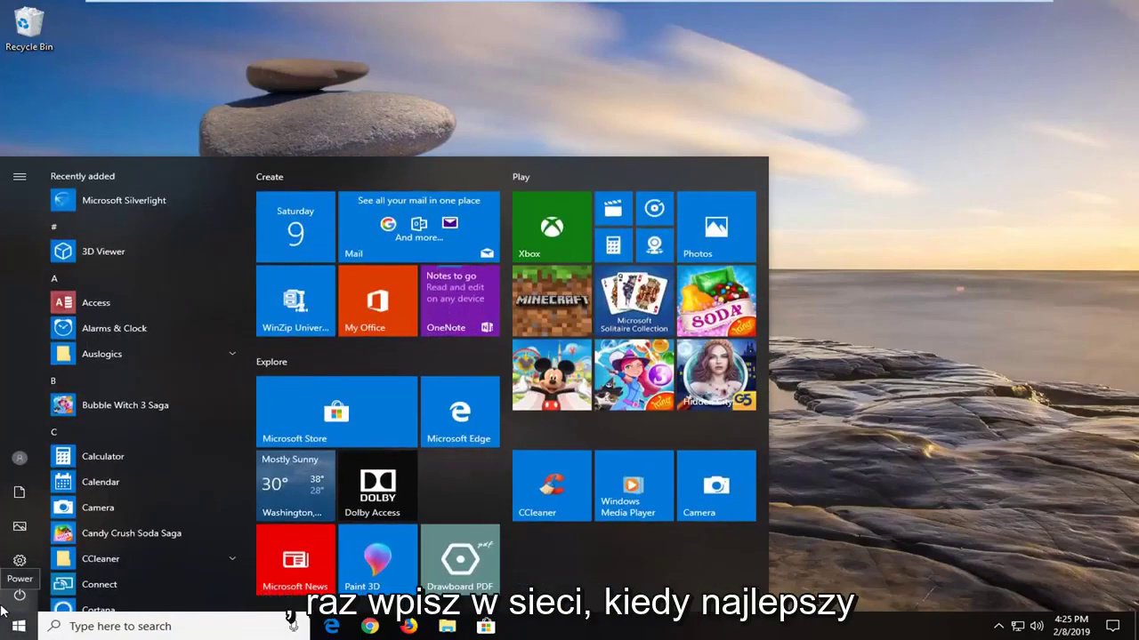
text(nevice manager)
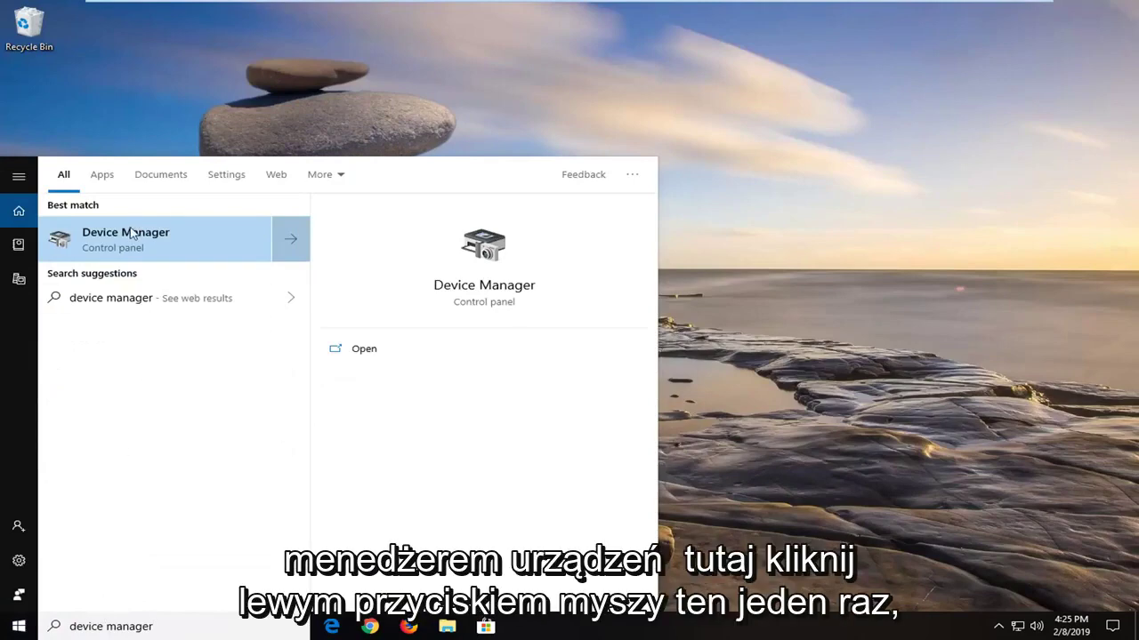
click(134, 236)
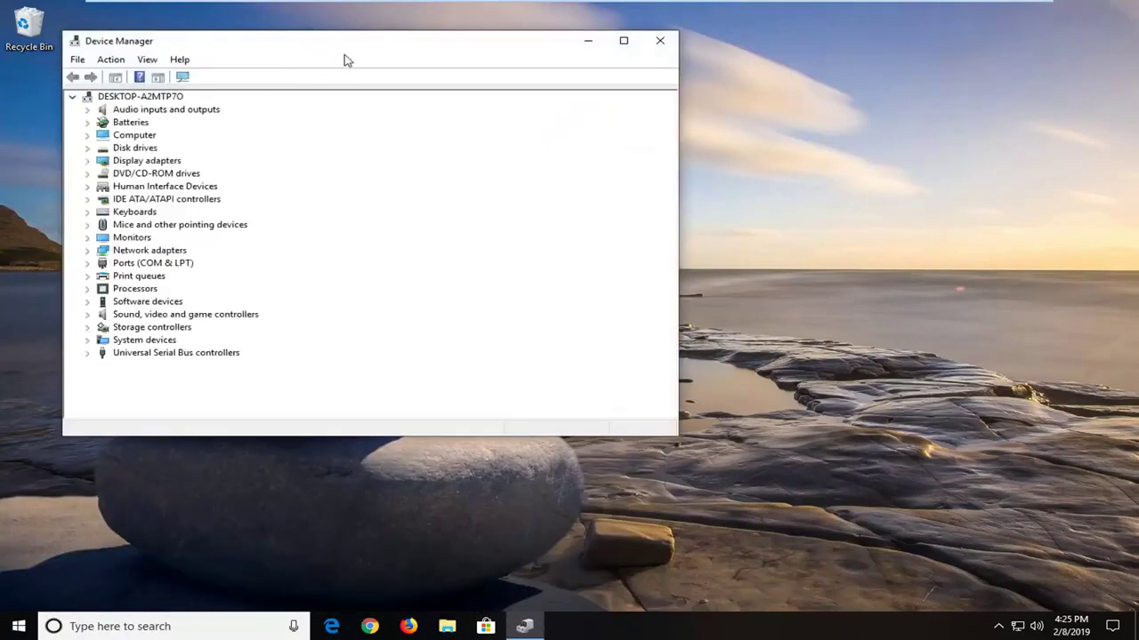
drag(463, 50, 541, 57)
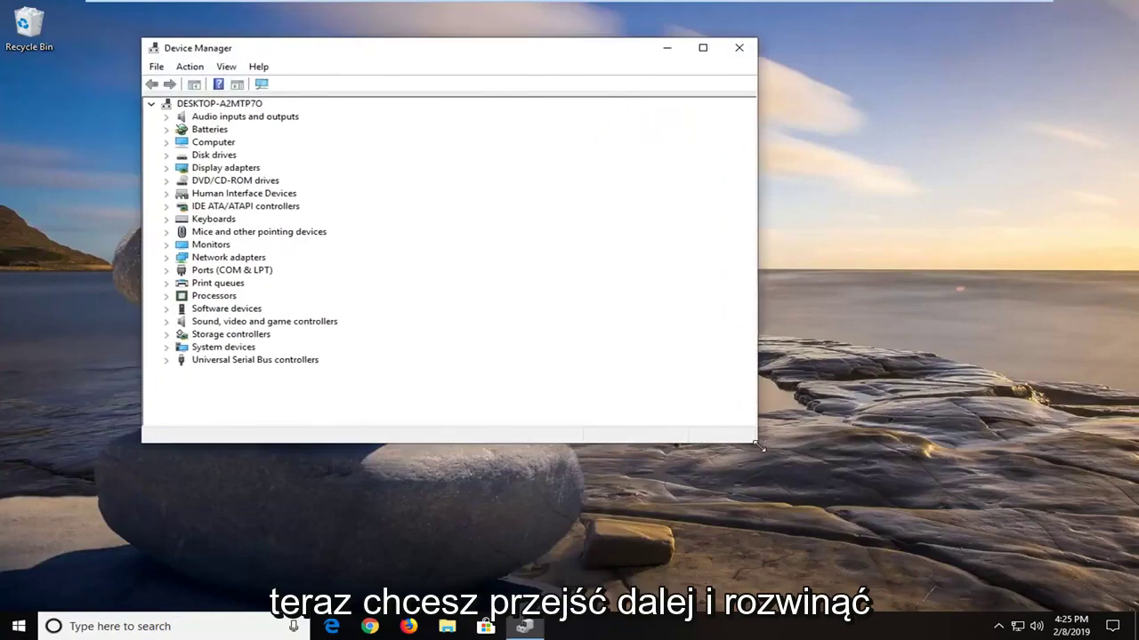
drag(759, 447, 925, 513)
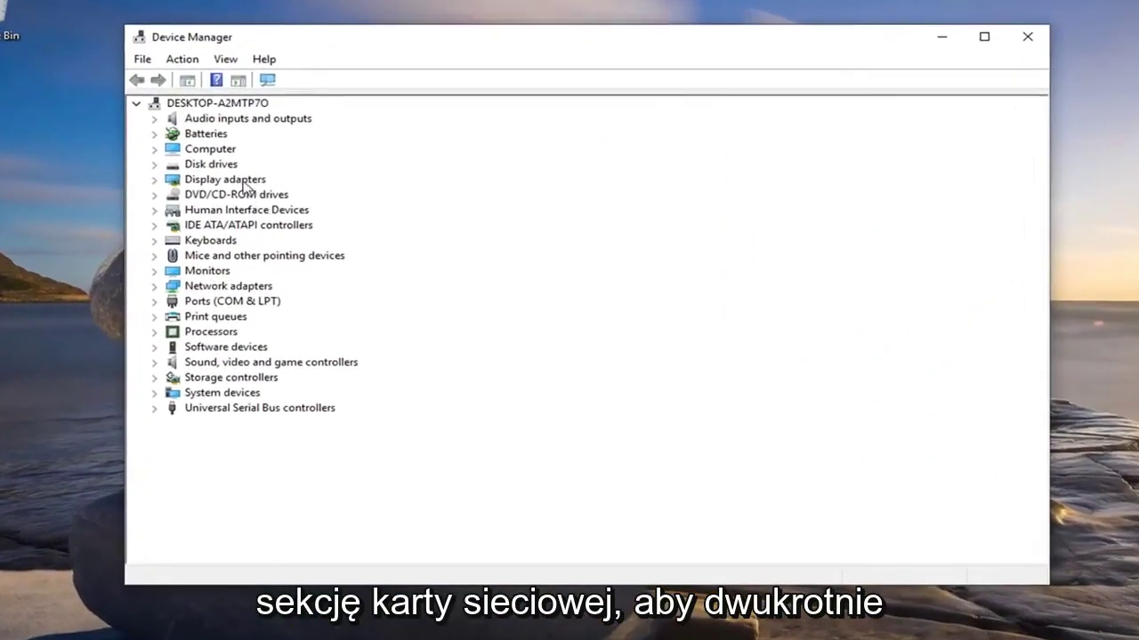
Step: Expand Network adapters and bring up the Intel(R) 82574L Gigabit adapter's context menu
click(211, 286)
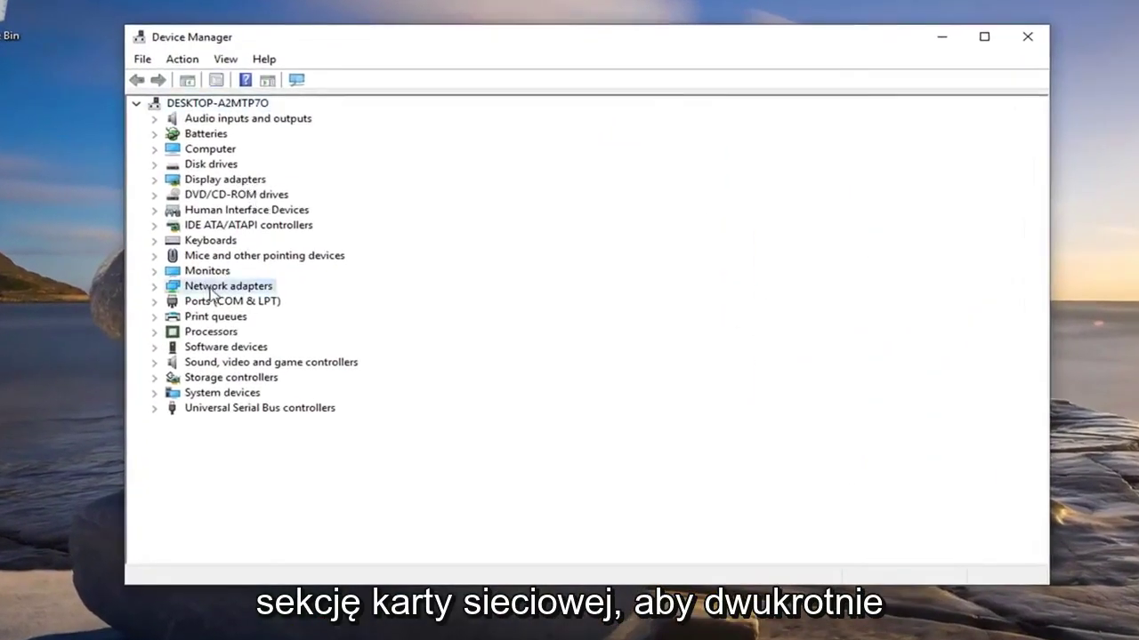
click(154, 286)
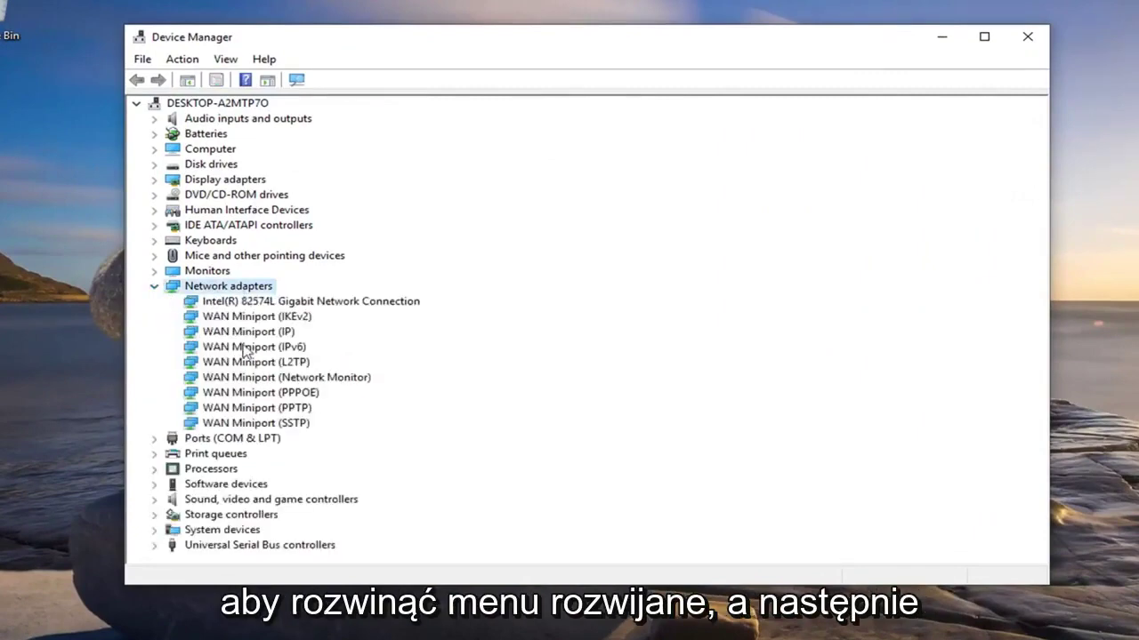
click(279, 302)
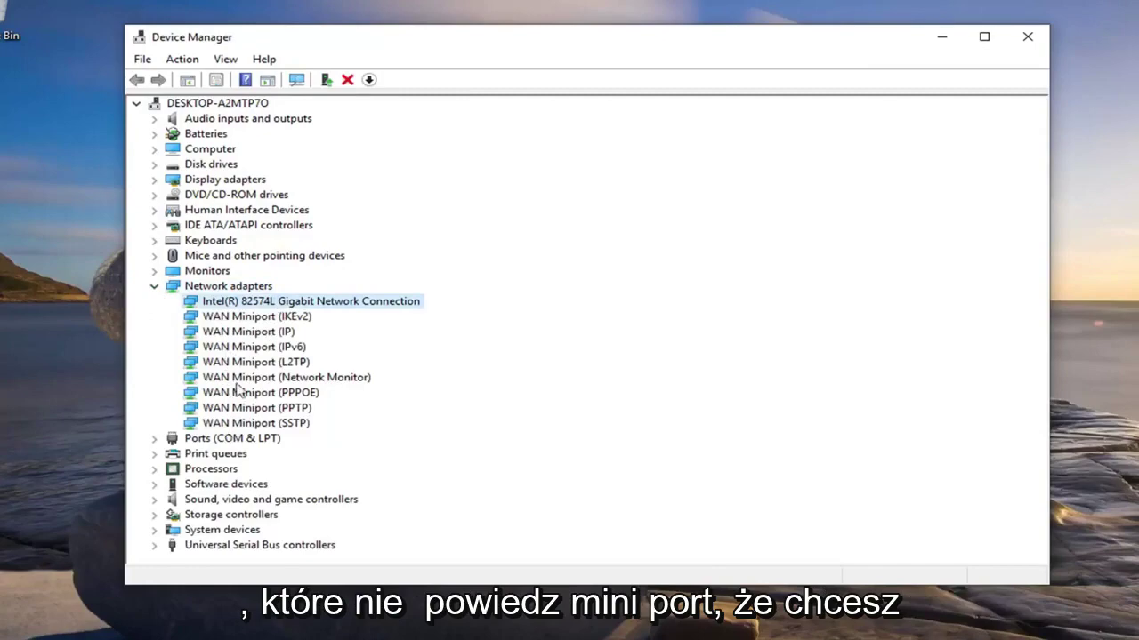
right_click(253, 307)
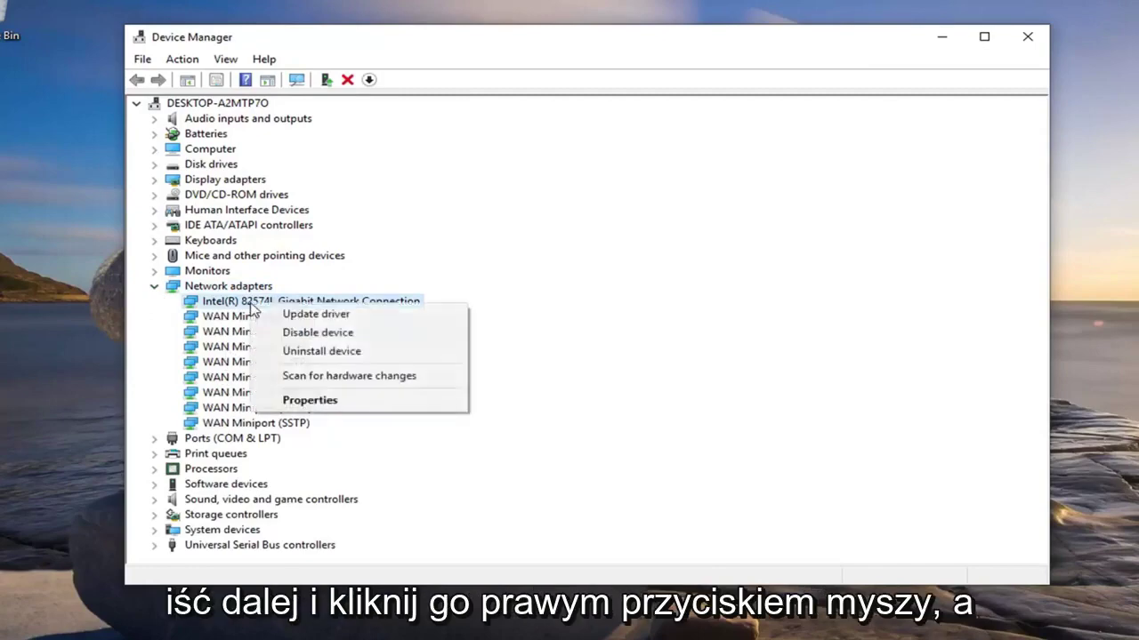
Step: Auto-search for an Intel 82574L driver update, which reports the best driver is already installed
click(319, 322)
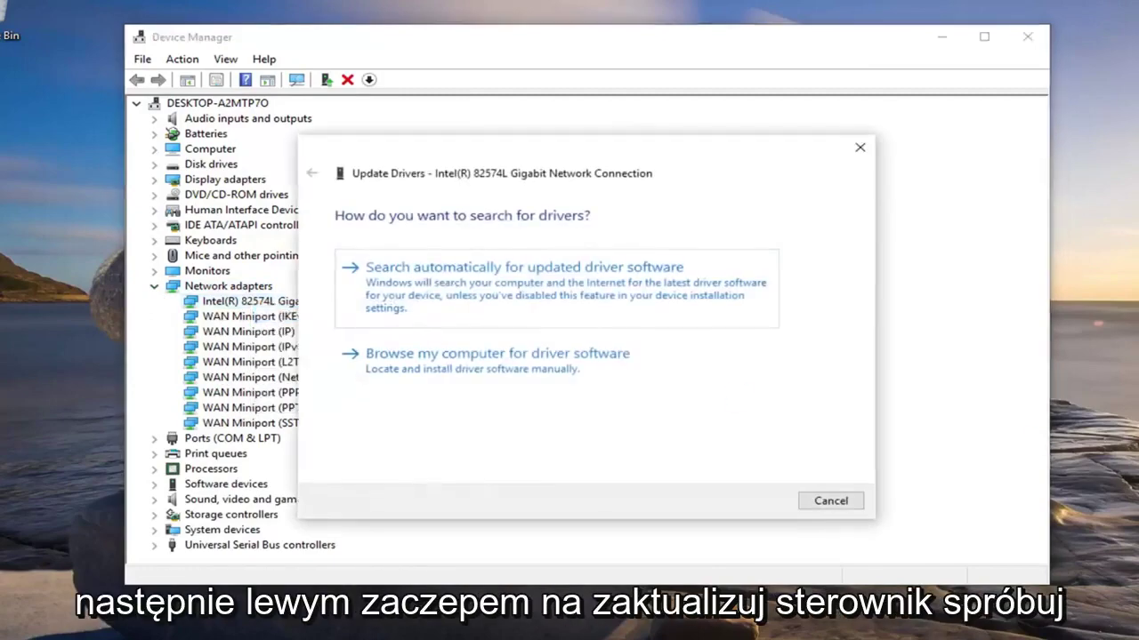
click(634, 296)
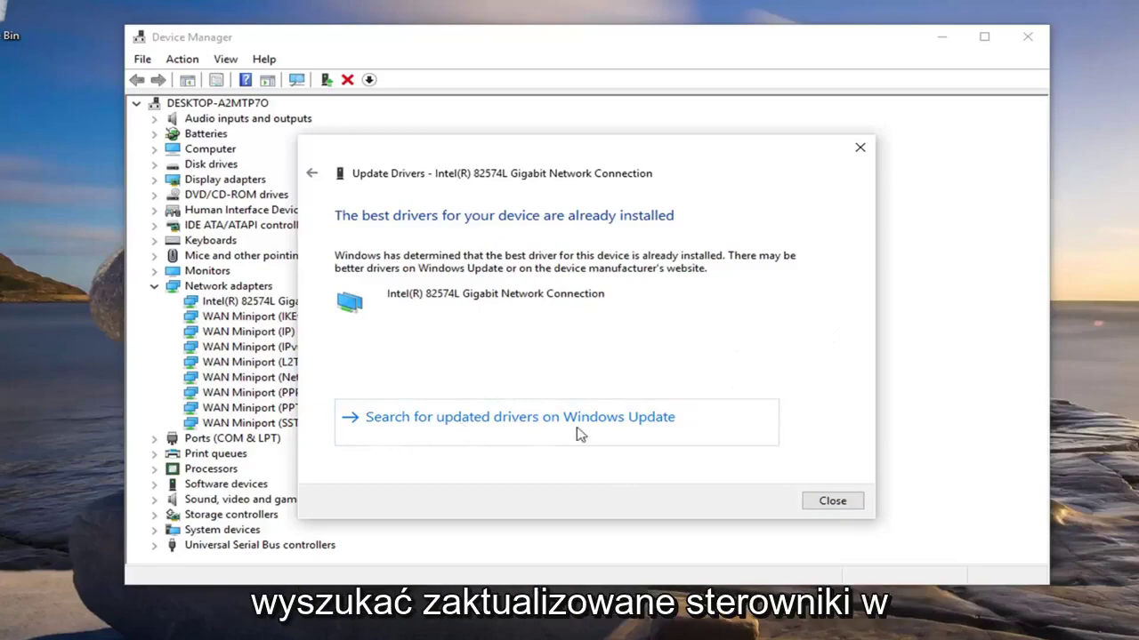
click(833, 500)
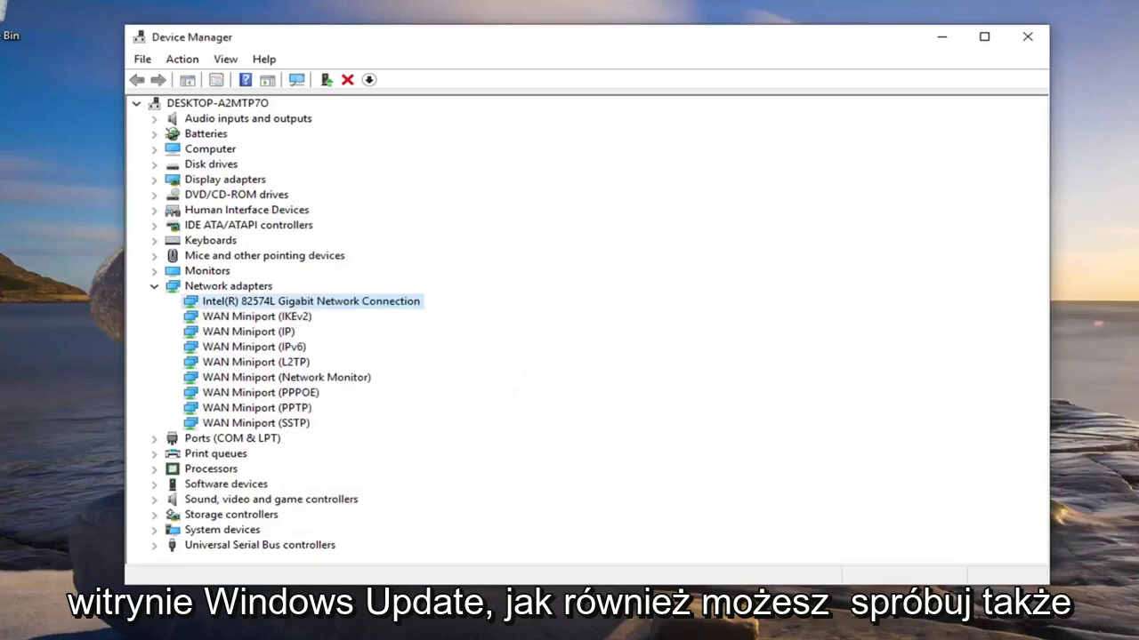
right_click(294, 303)
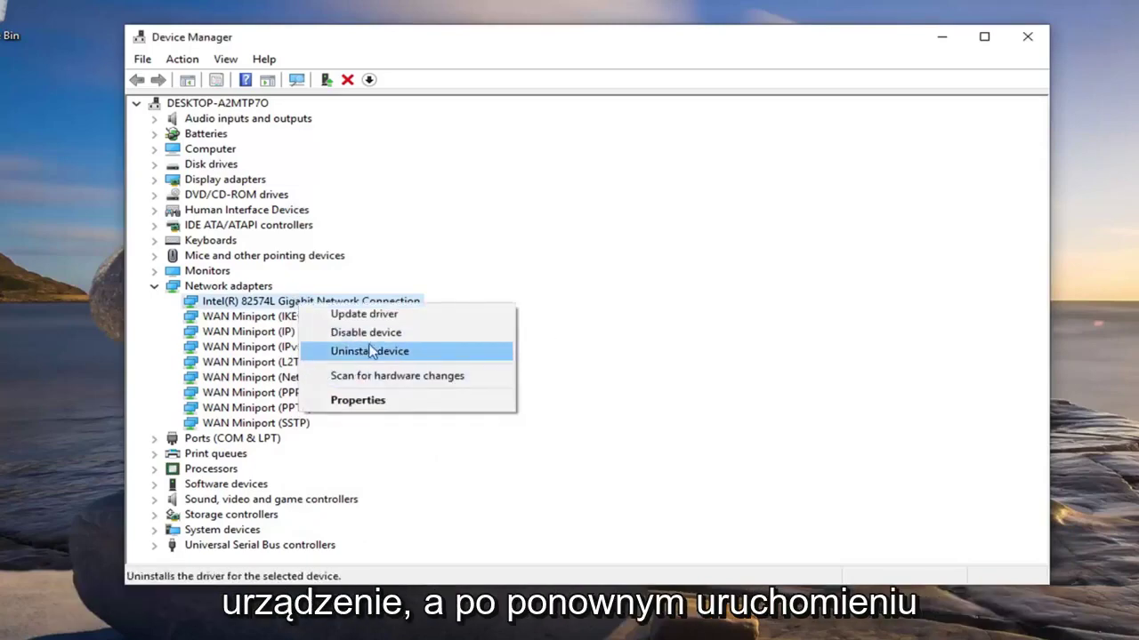
click(232, 310)
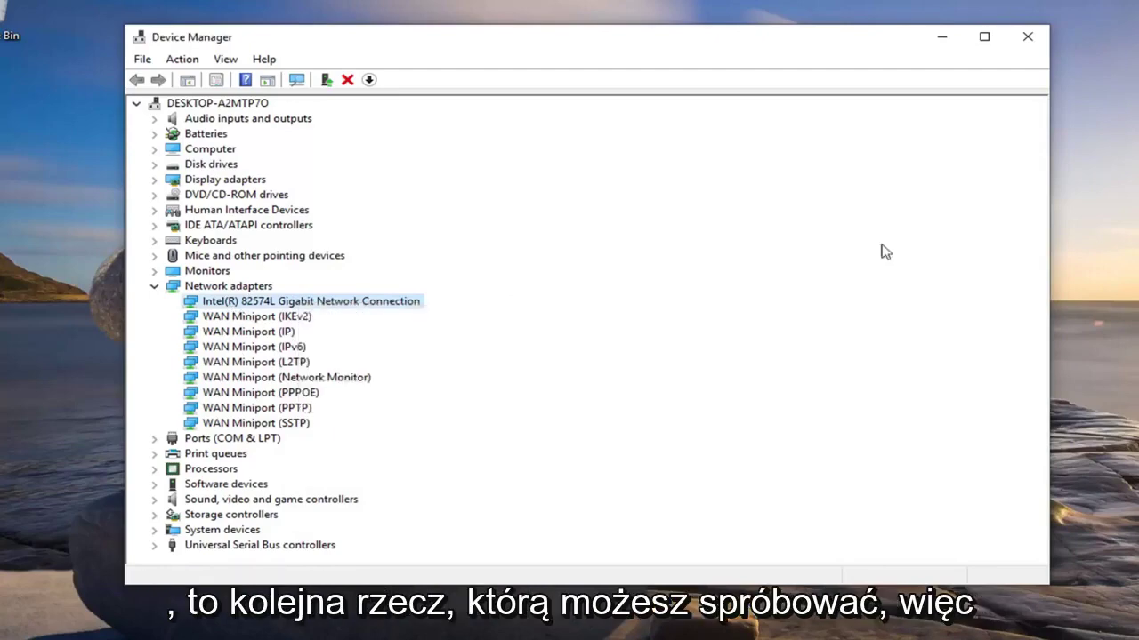
Step: Close Device Manager and open Troubleshoot settings by searching Start for 'troubleshoot'
click(1026, 36)
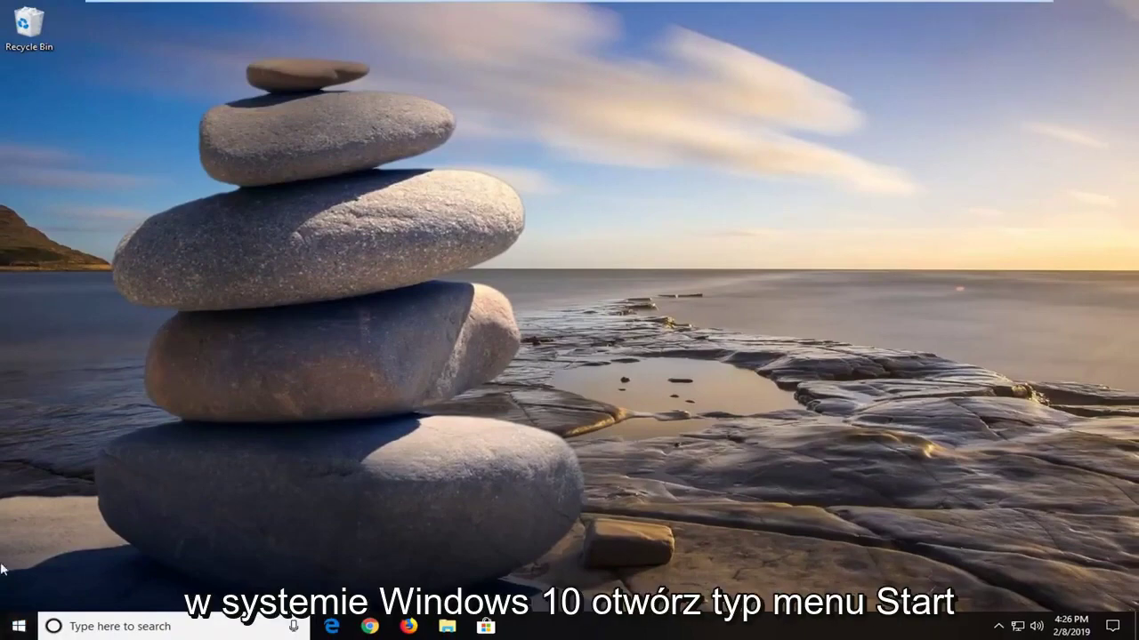
click(10, 628)
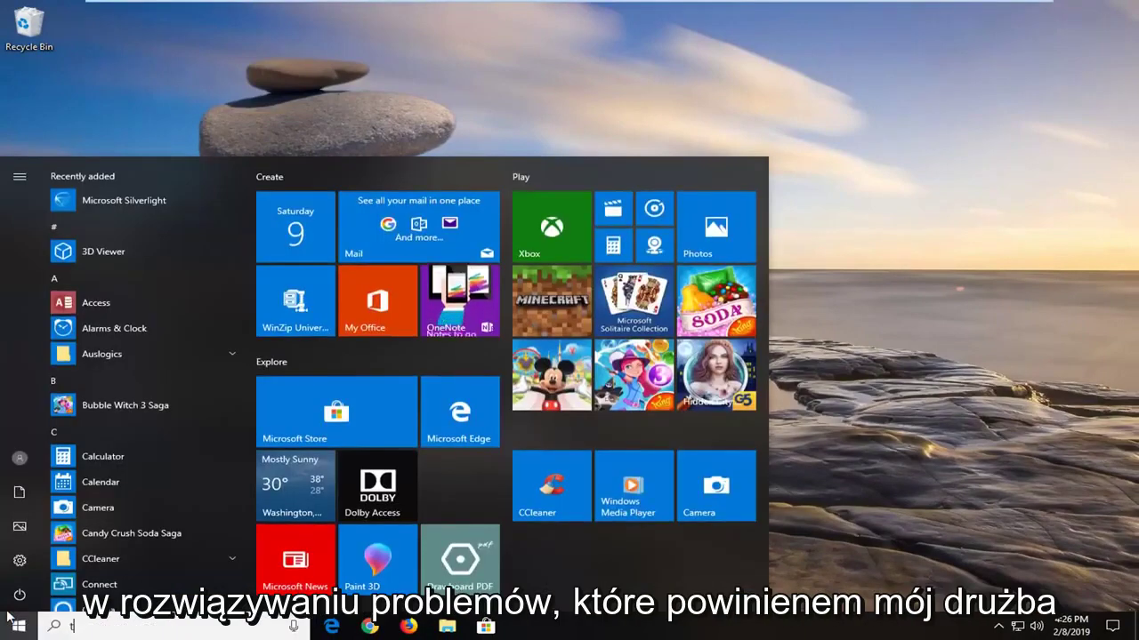
text(troubleshoot)
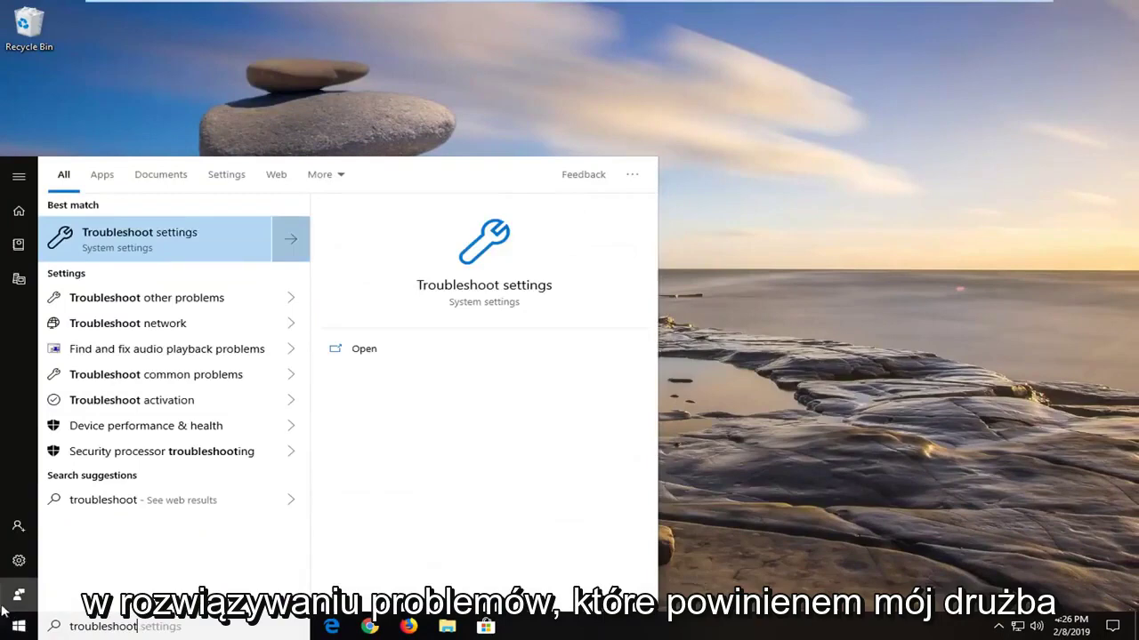
click(153, 244)
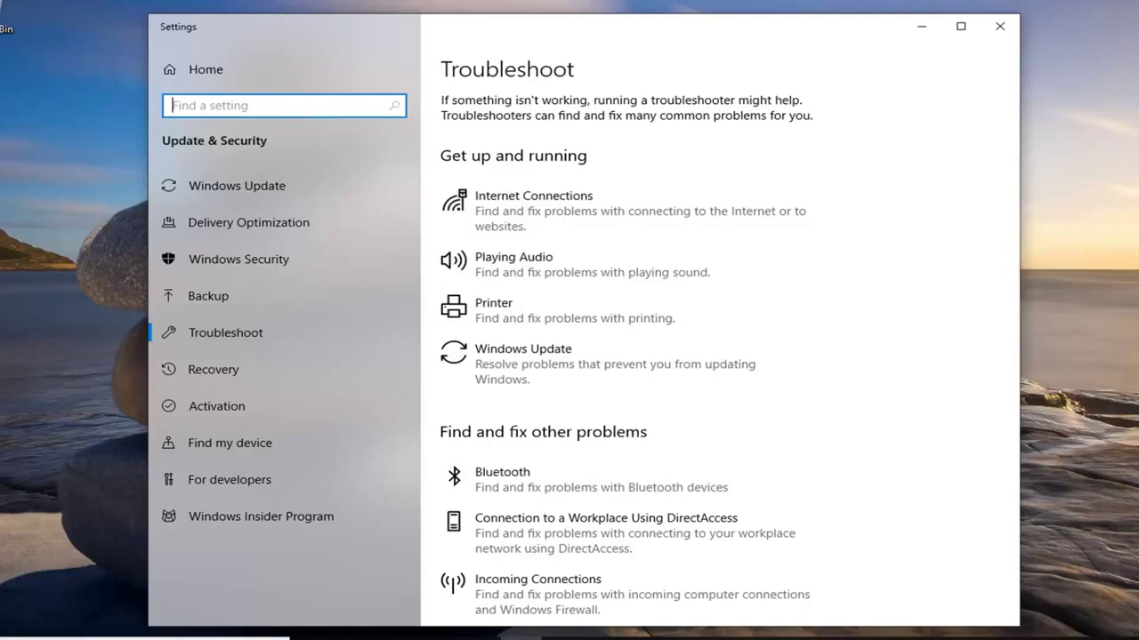
Step: Run the Internet Connections troubleshooter, which finds no problem, then close it
click(610, 229)
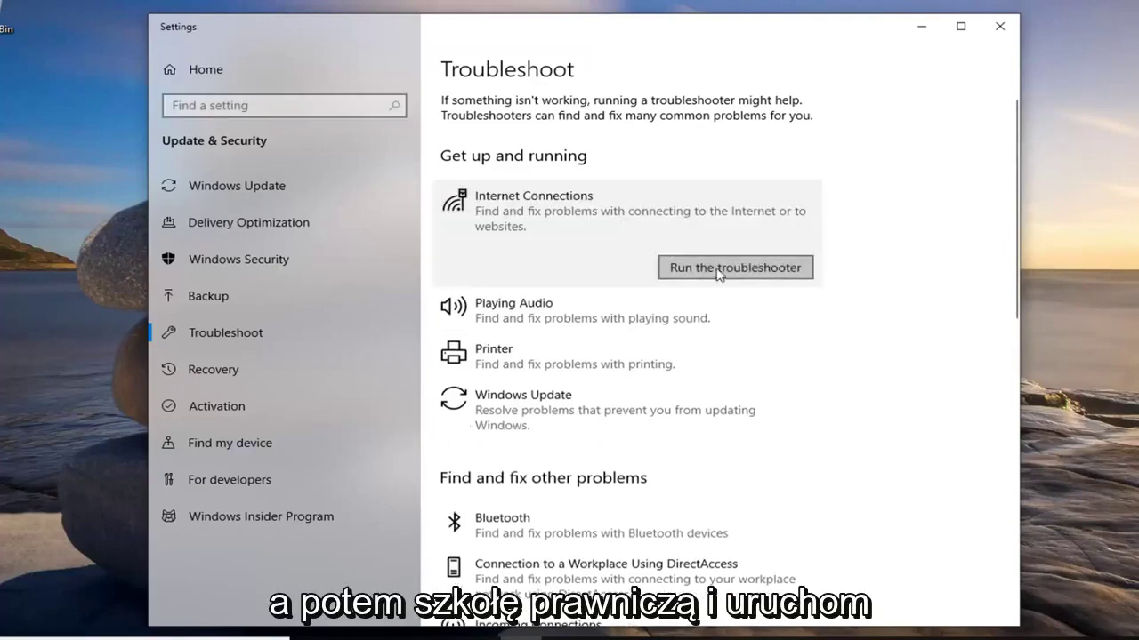
click(722, 270)
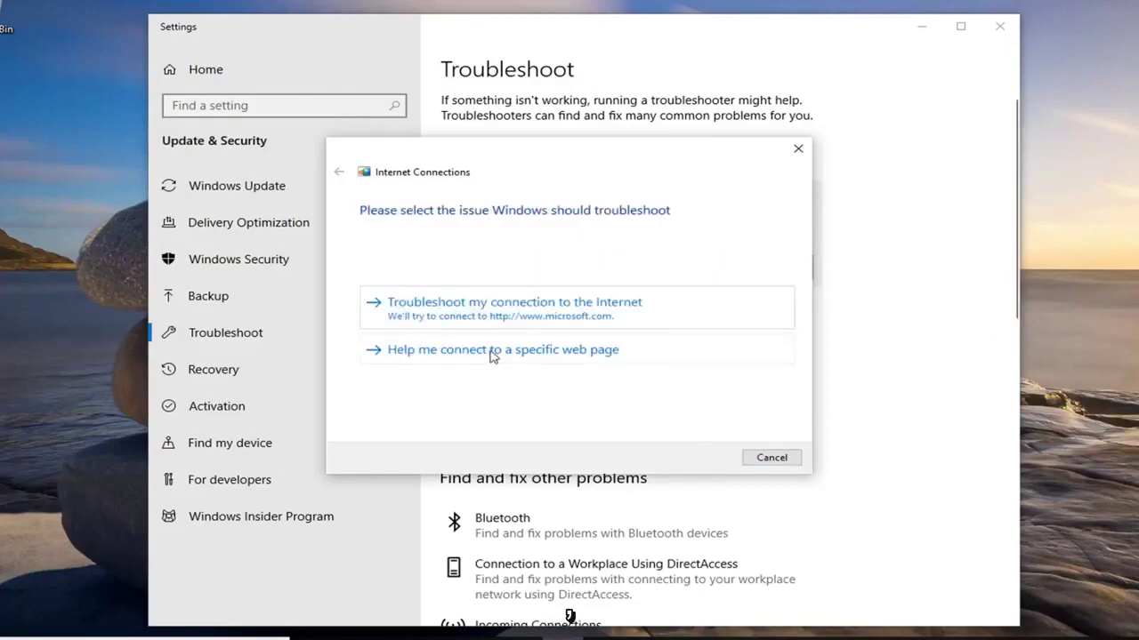
click(496, 324)
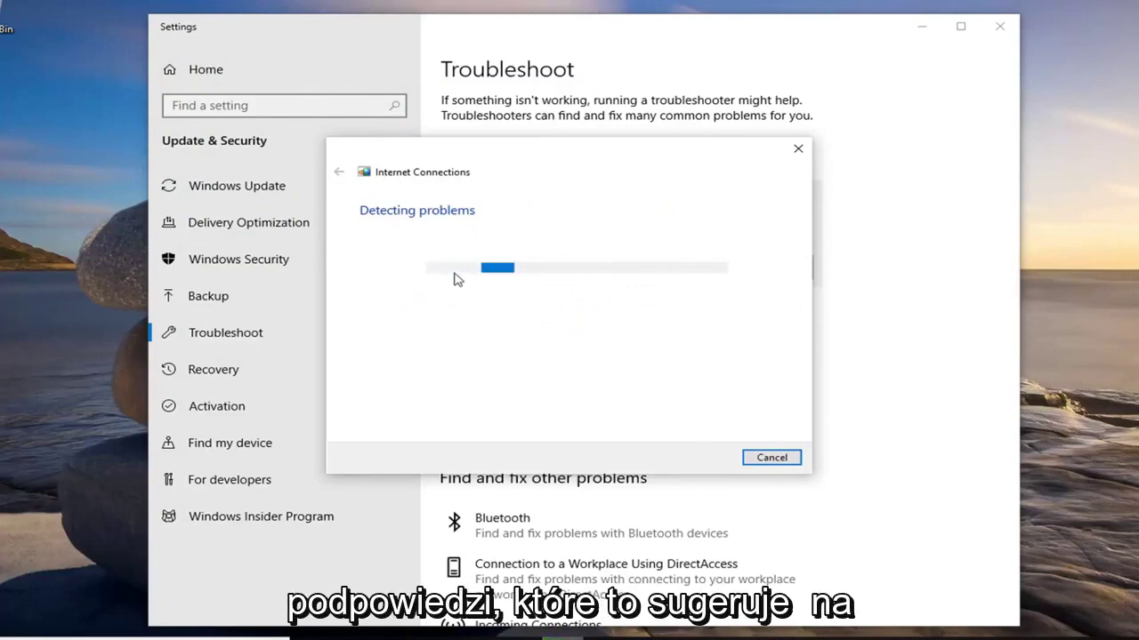
click(797, 150)
Step: Run the Network Adapter troubleshooter, then close it
scroll(787, 223, down, 3)
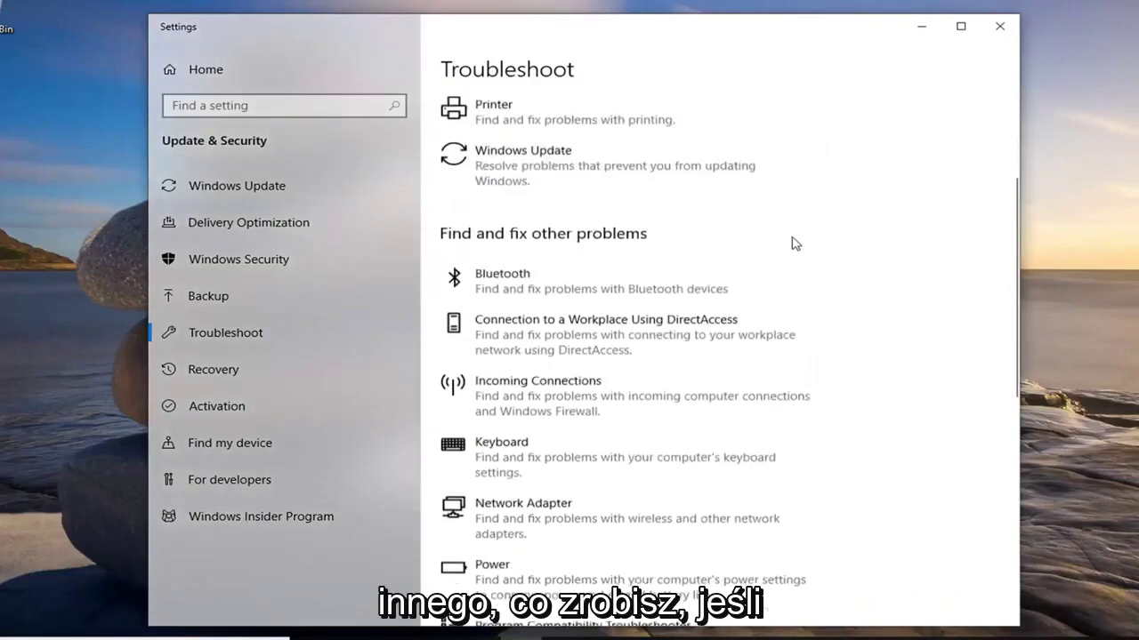
scroll(791, 243, down, 3)
click(552, 306)
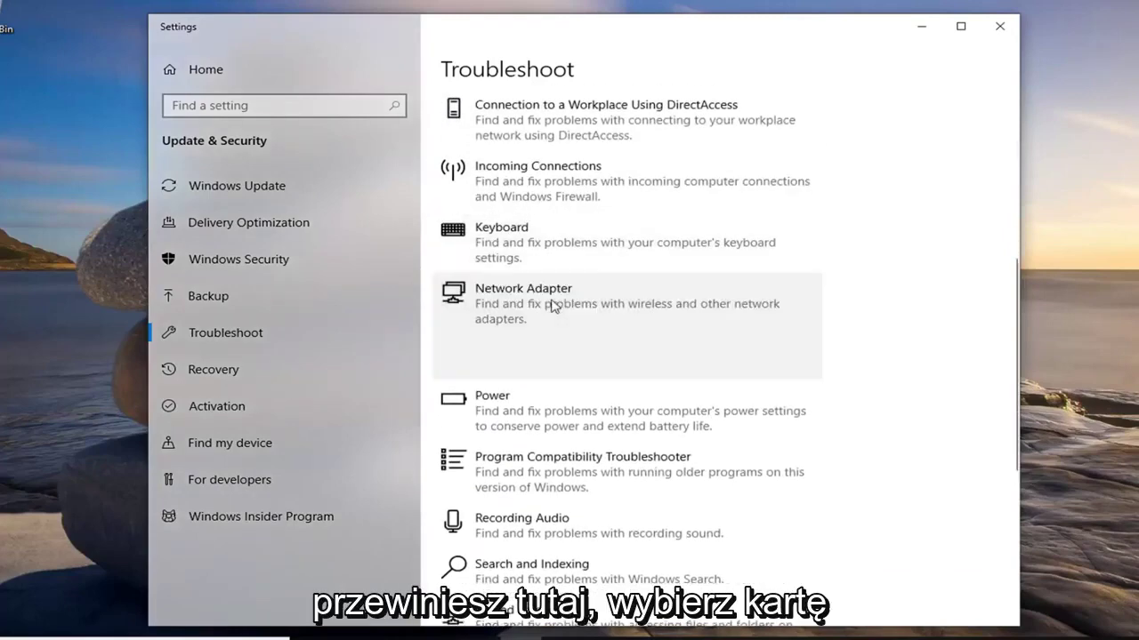
click(696, 362)
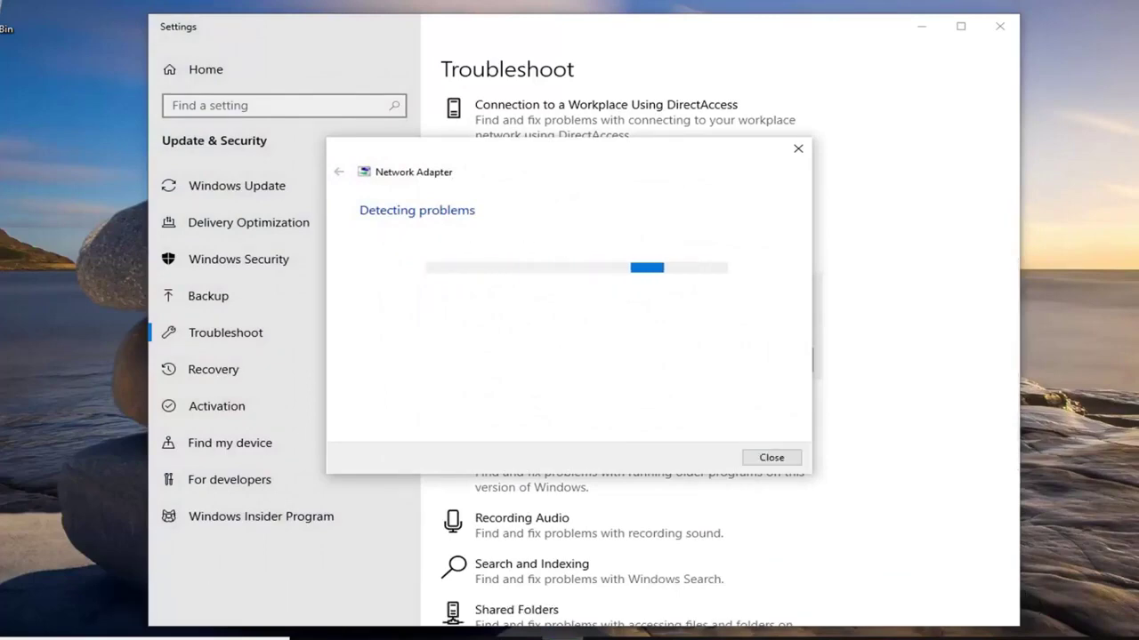
click(798, 148)
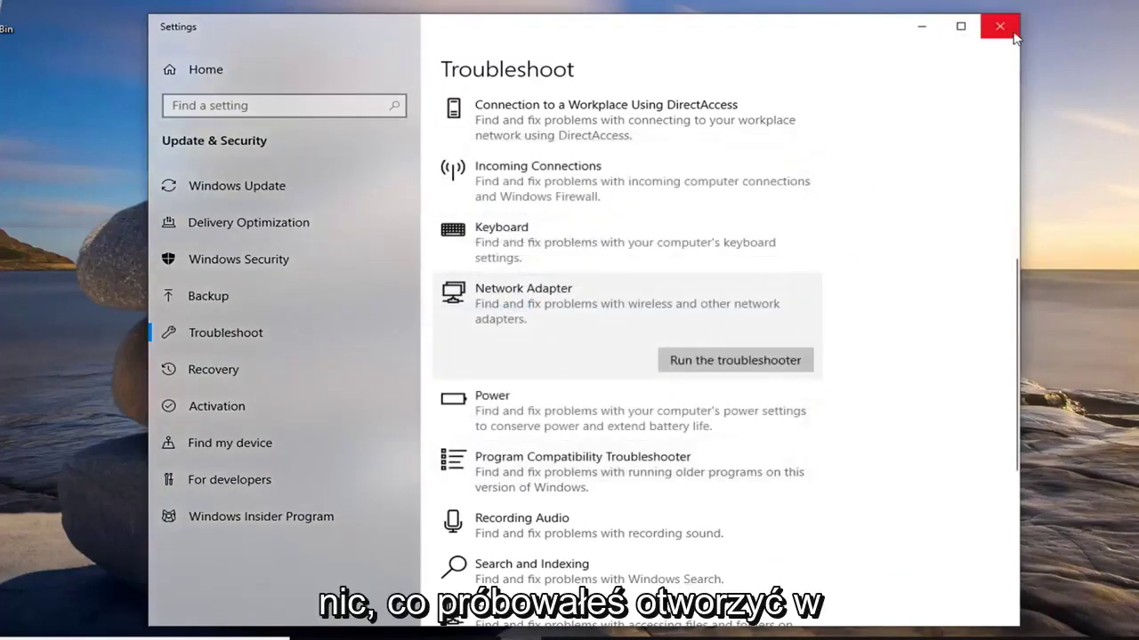
Step: Close Settings and open the Network reset page through a 'network reset' Start search
click(999, 25)
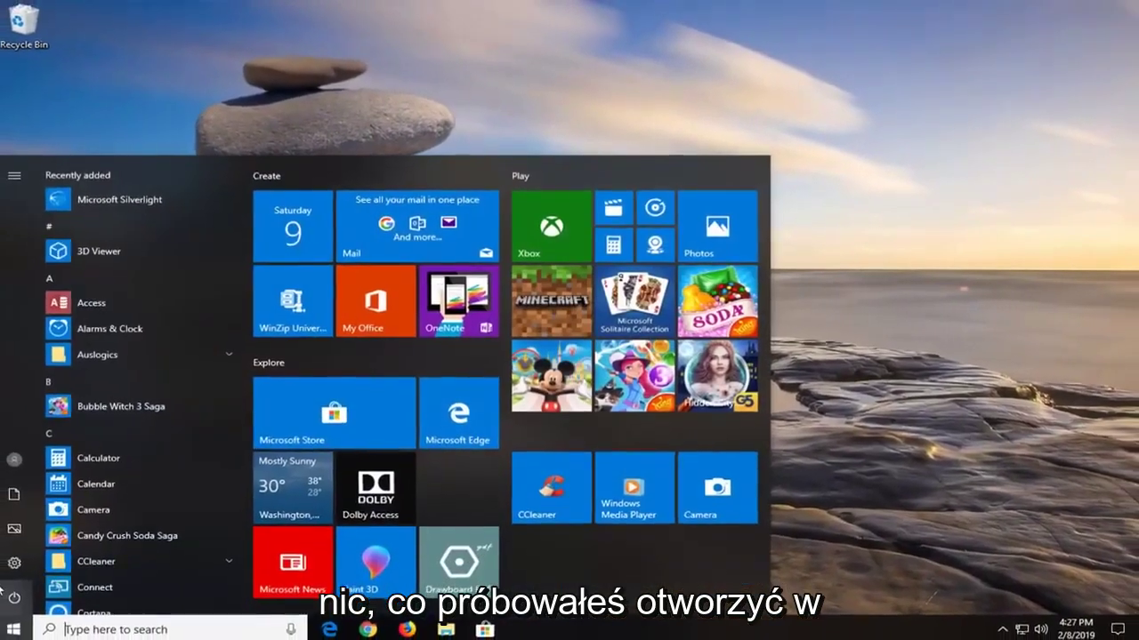
text(network r)
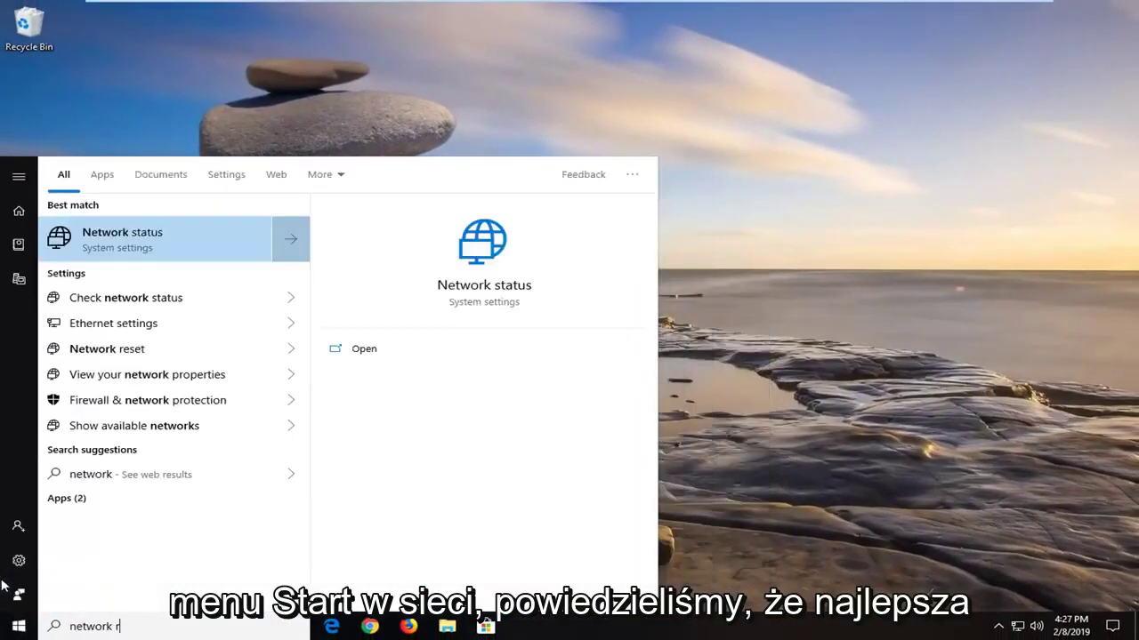
text(eset)
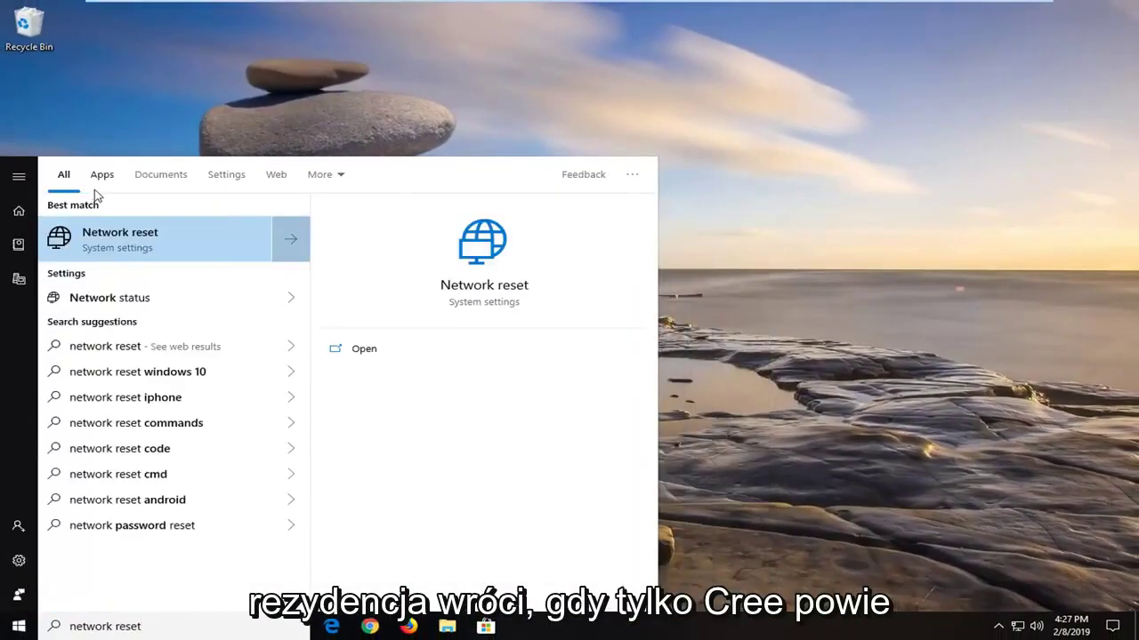
click(110, 243)
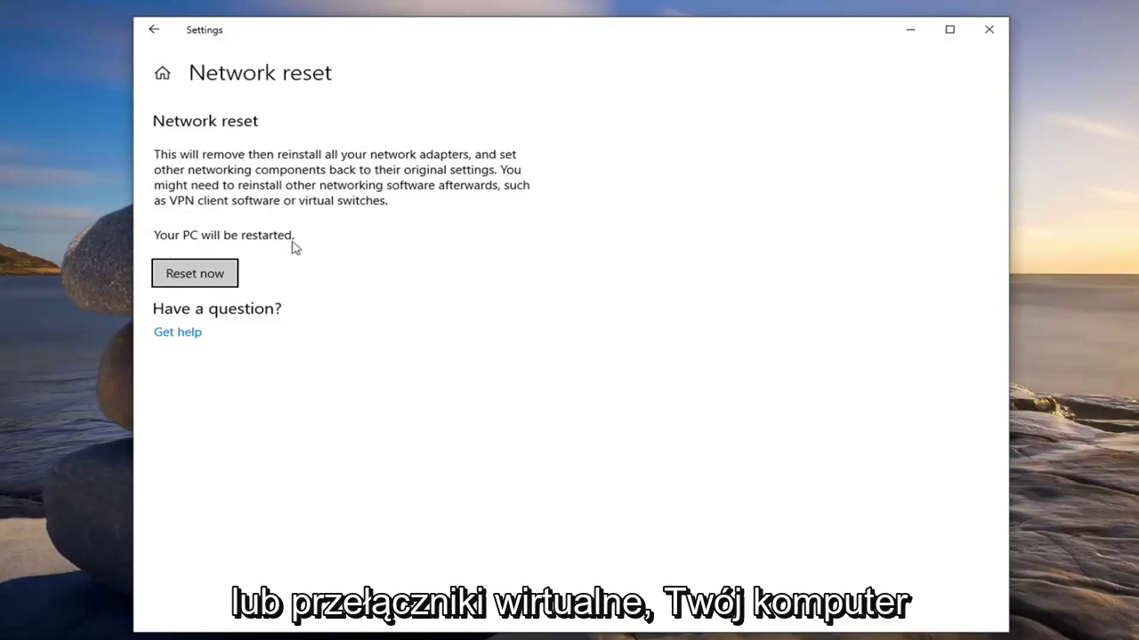
Step: Confirm the network reset with Yes and dismiss the five-minute sign-out notice
click(184, 281)
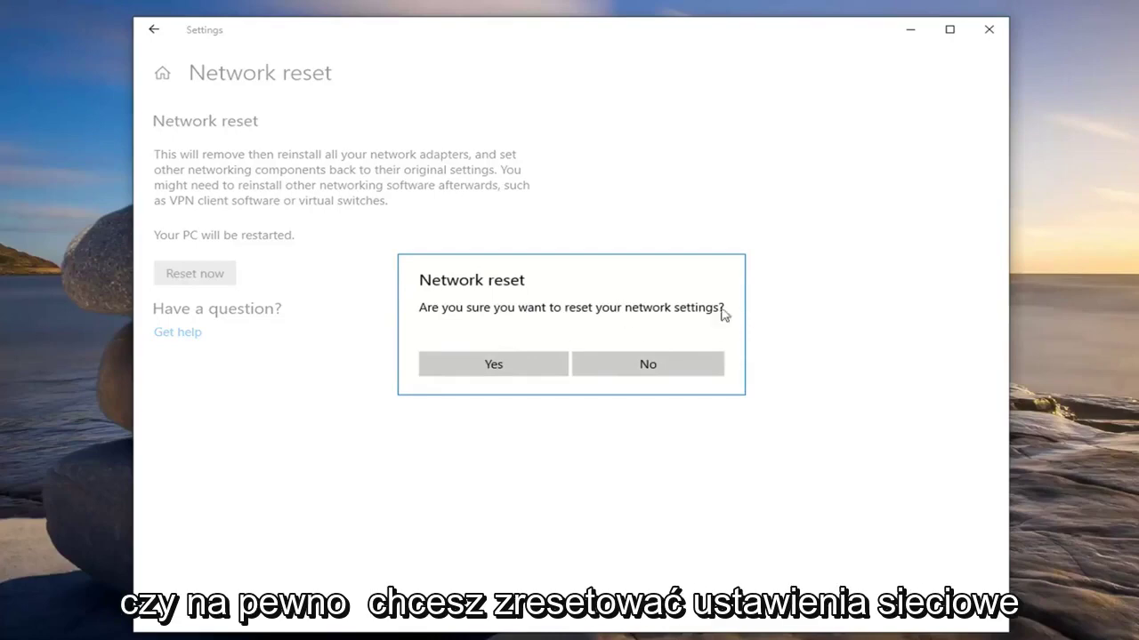
click(506, 370)
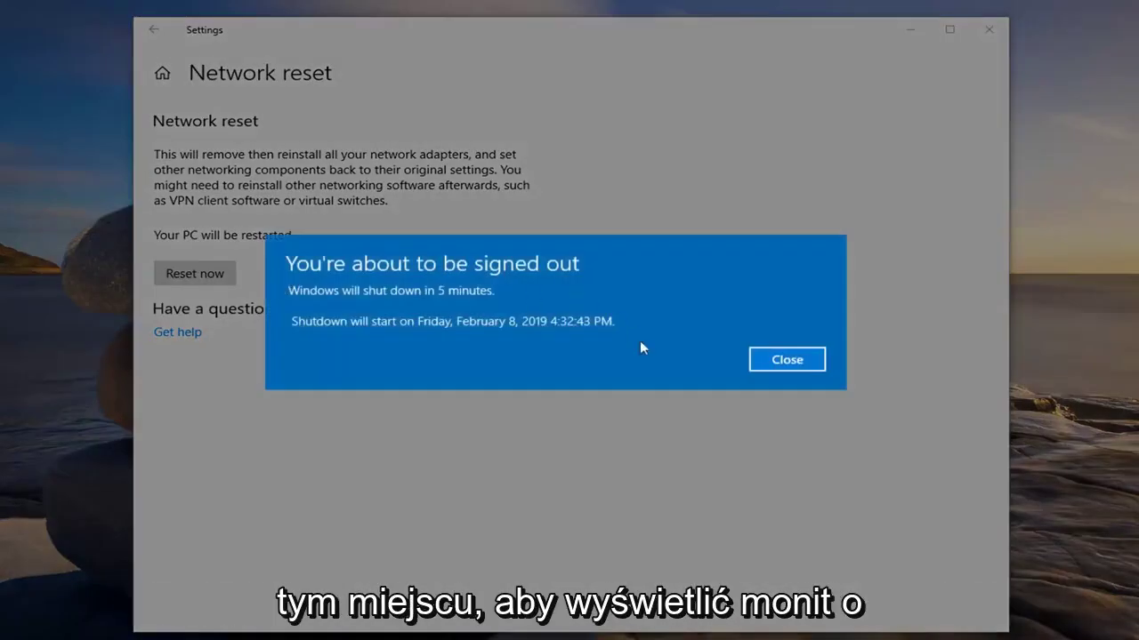
click(770, 363)
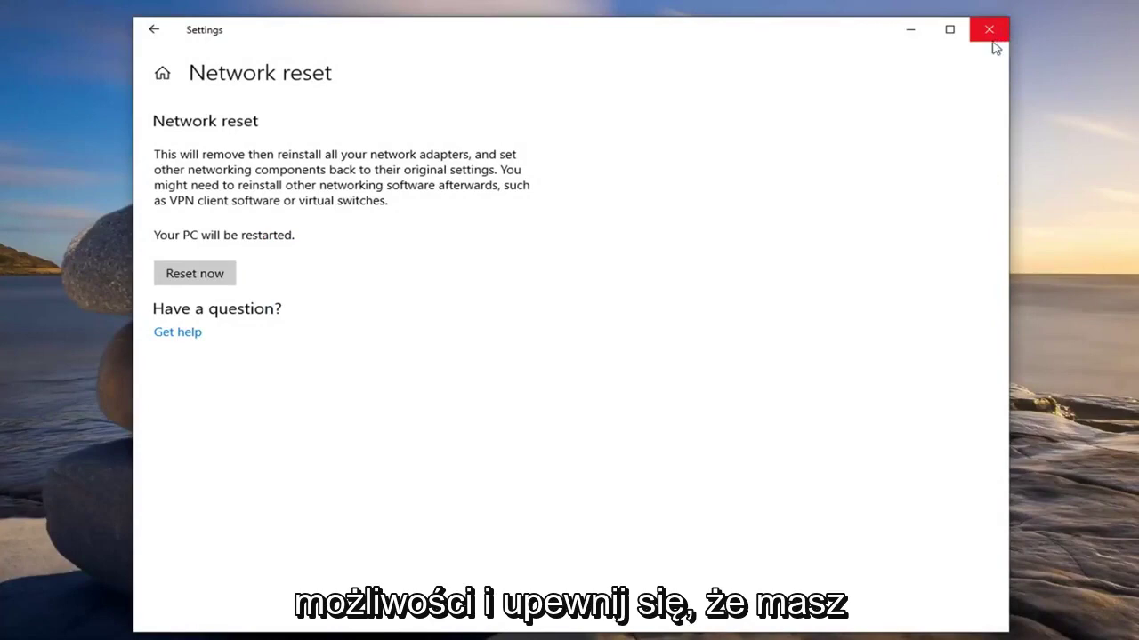
click(990, 35)
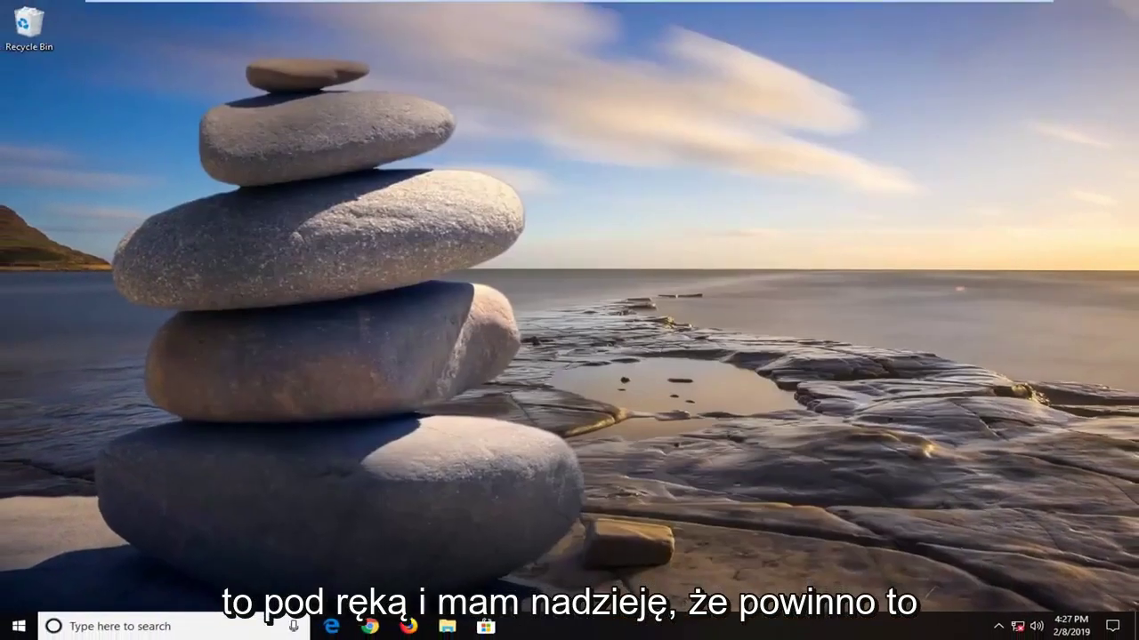